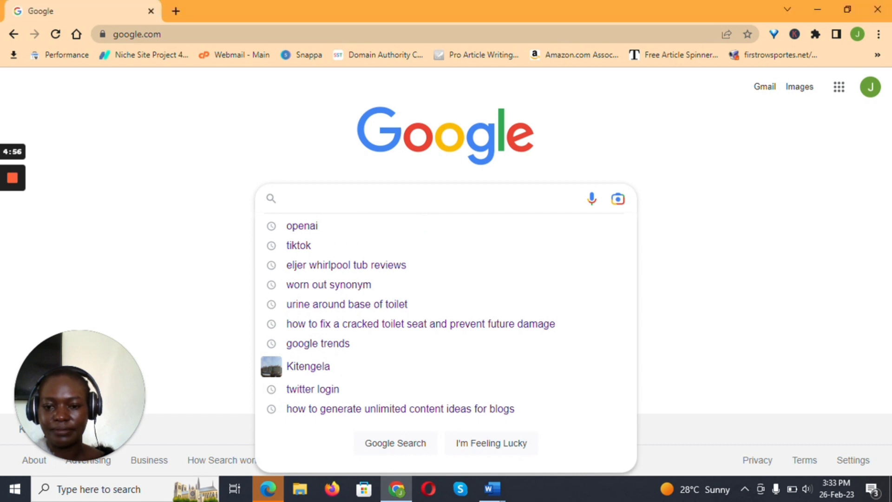
- Search Google for 'openai' and open OpenAI's ChatGPT introduction blog post
left_click(312, 229)
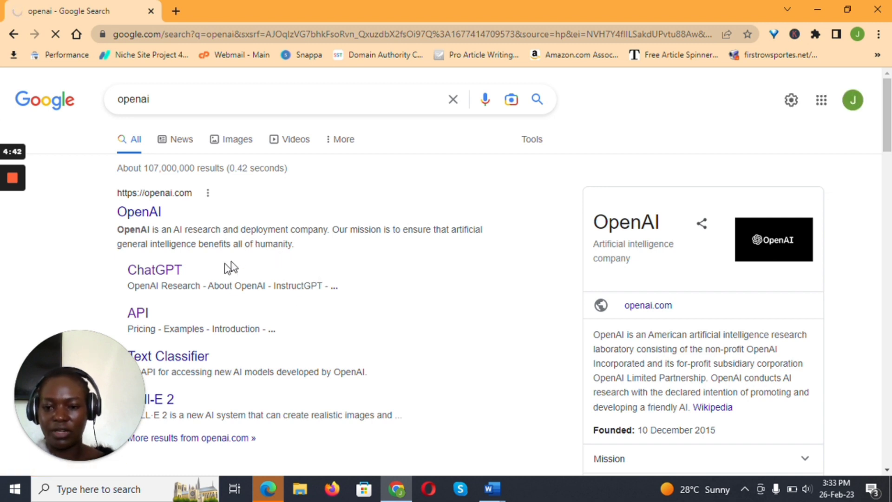
left_click(180, 272)
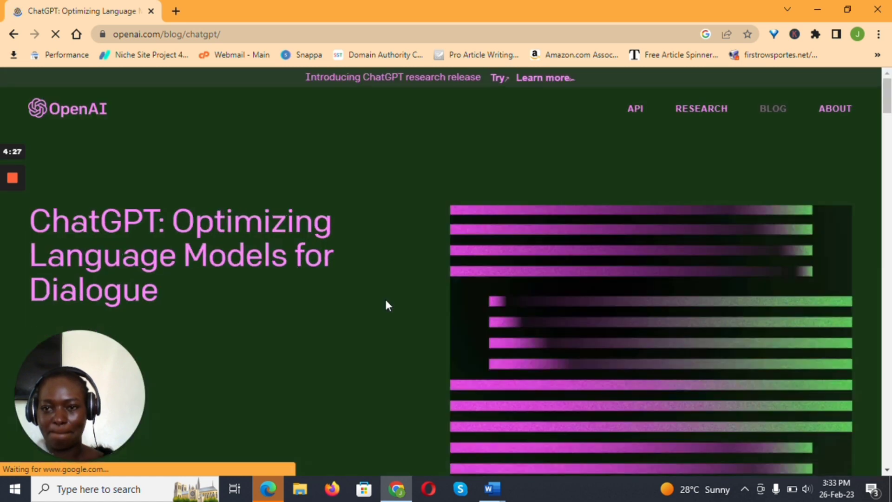
scroll(323, 254, "down", 4)
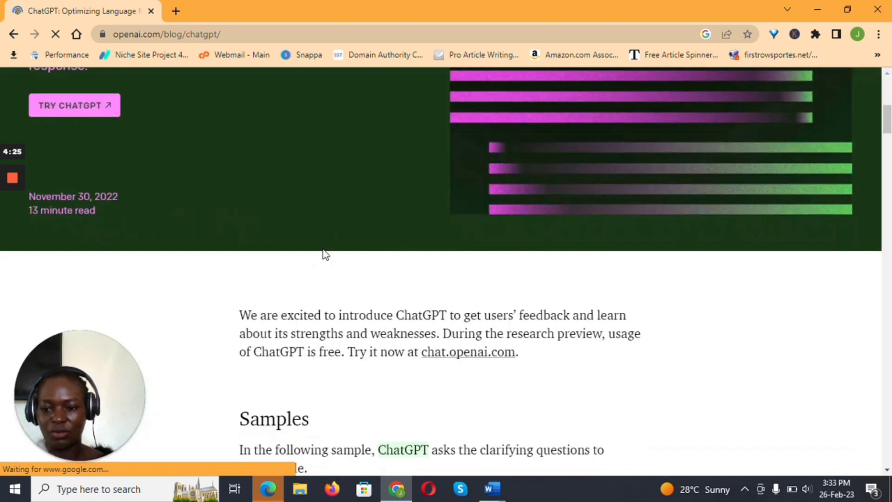
scroll(323, 254, "up", 1)
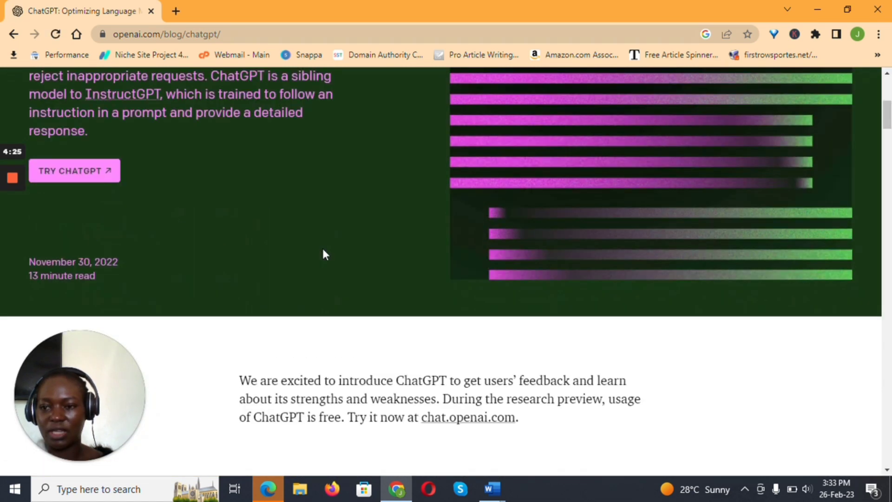
- Launch ChatGPT and ask for the 10 best blogging niches
left_click(86, 177)
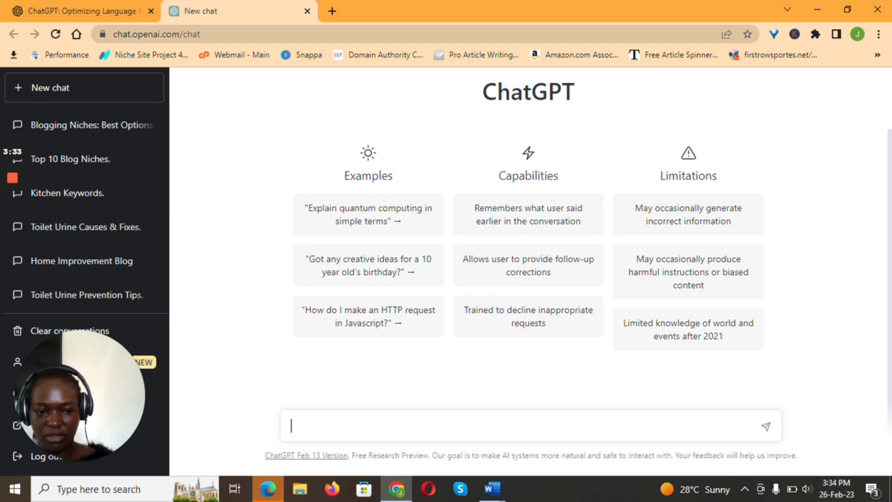
type("give me 10 best blogging niches")
key("Return")
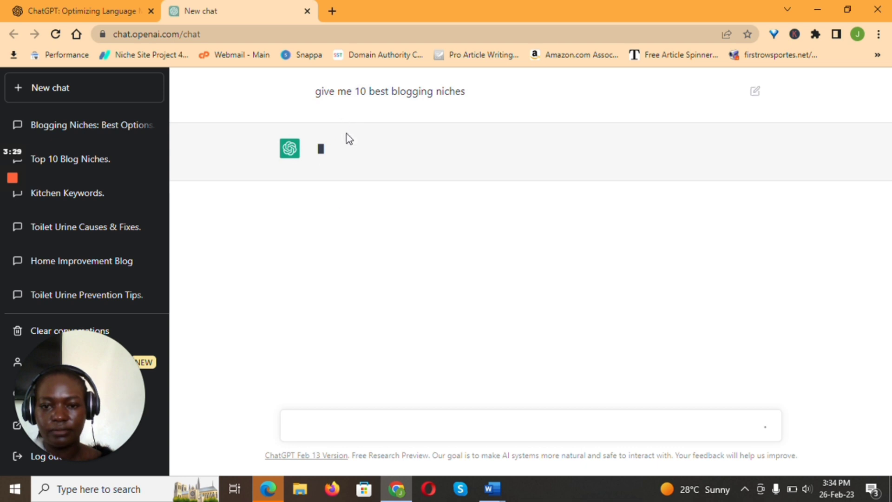
mouse_move(78, 125)
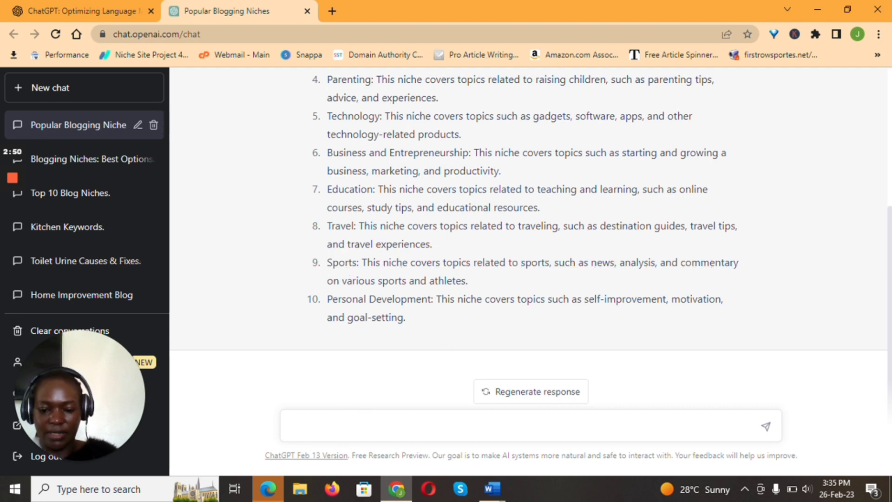
type("give me ")
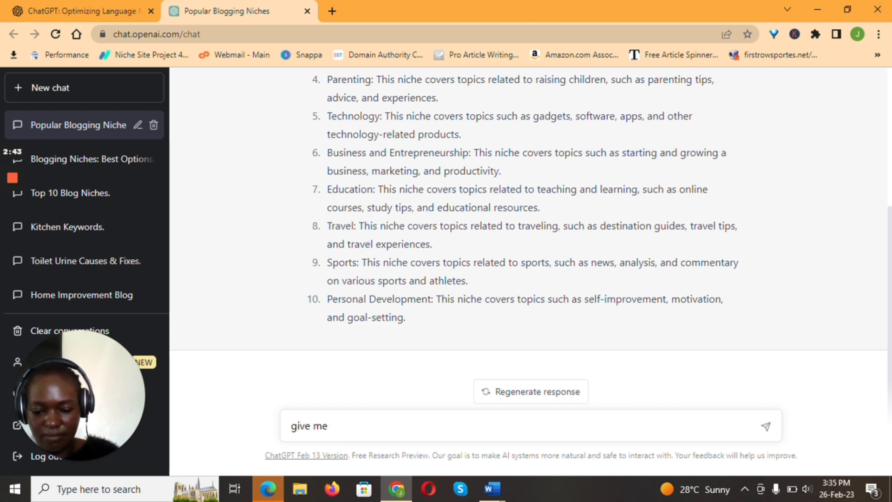
type("the ")
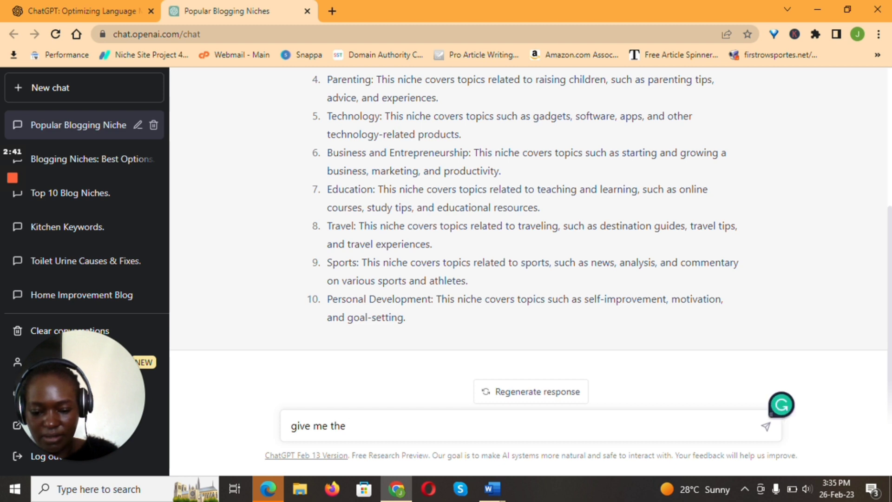
type("best and catchy ")
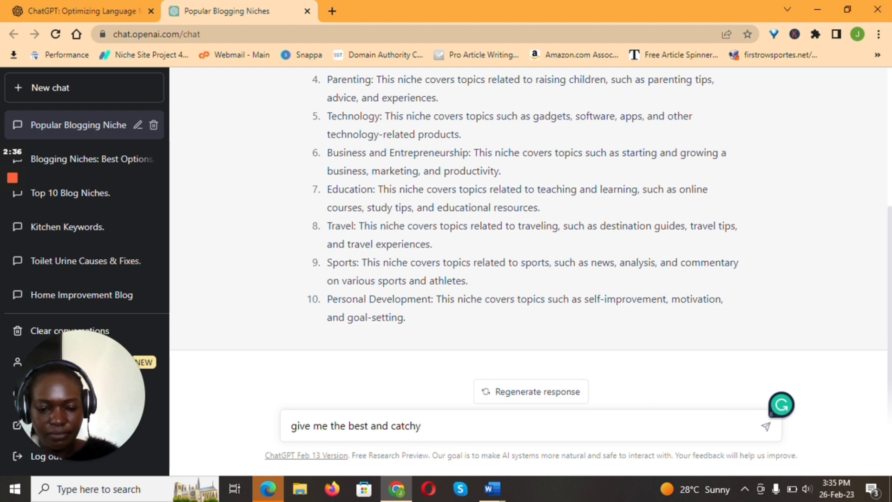
type("dot com ")
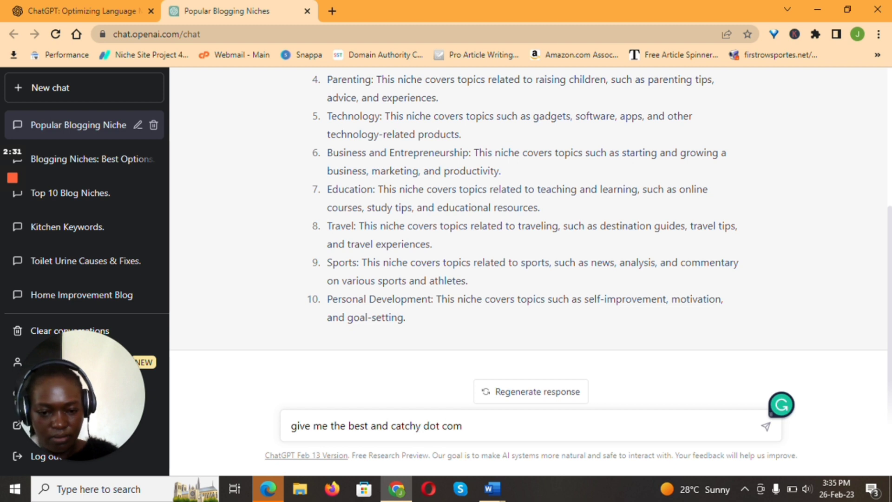
type("domain name for my parenting blog")
- Ask ChatGPT for catchy .com domain names for a parenting blog
key("Return")
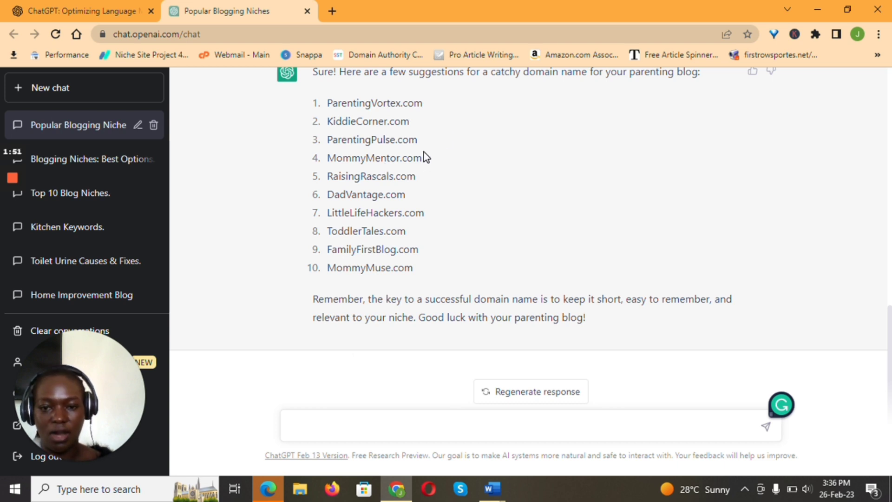
scroll(434, 214, "up", 1)
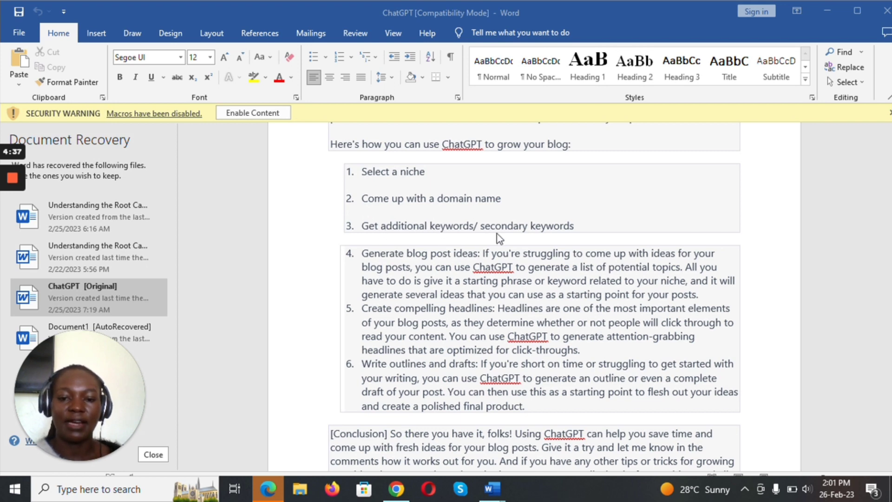
- Switch back to the ChatGPT tab in Chrome showing parenting .com name ideas
left_click(397, 490)
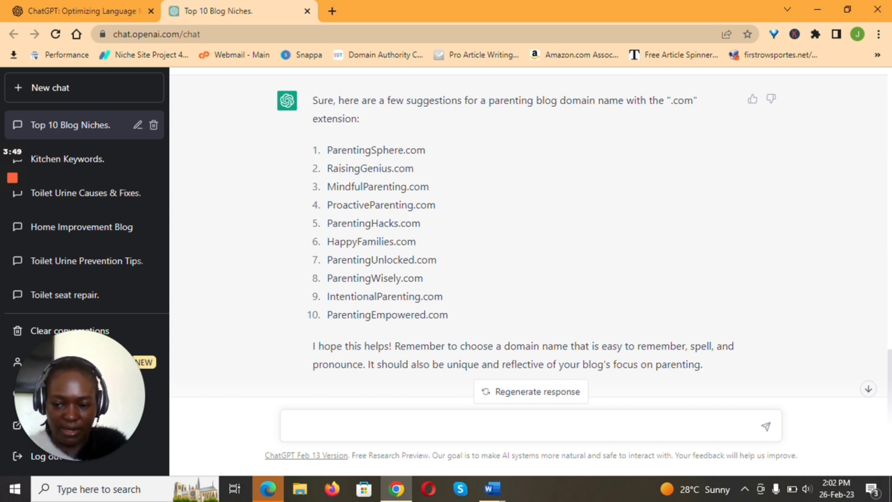
type("give me ")
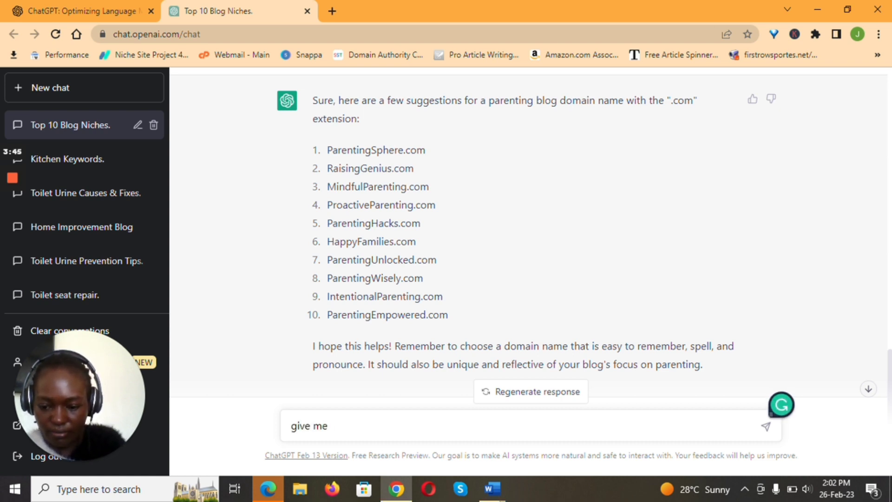
type("10 possible keywor")
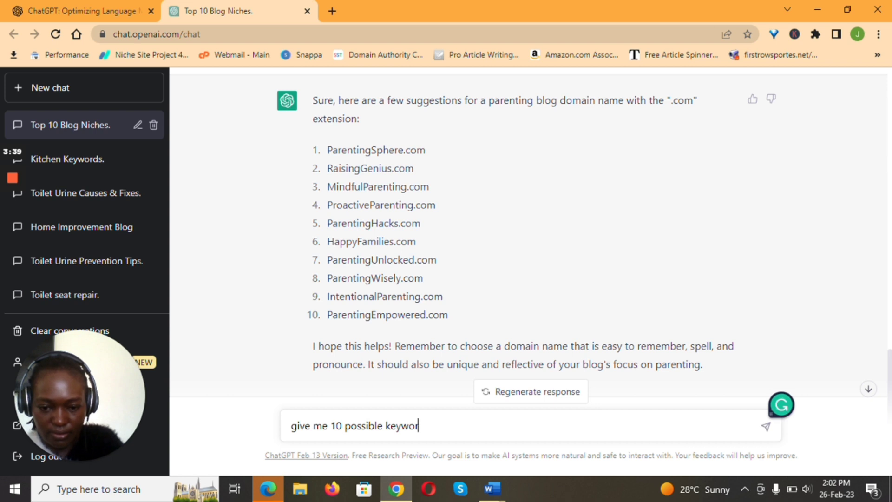
type("ds ")
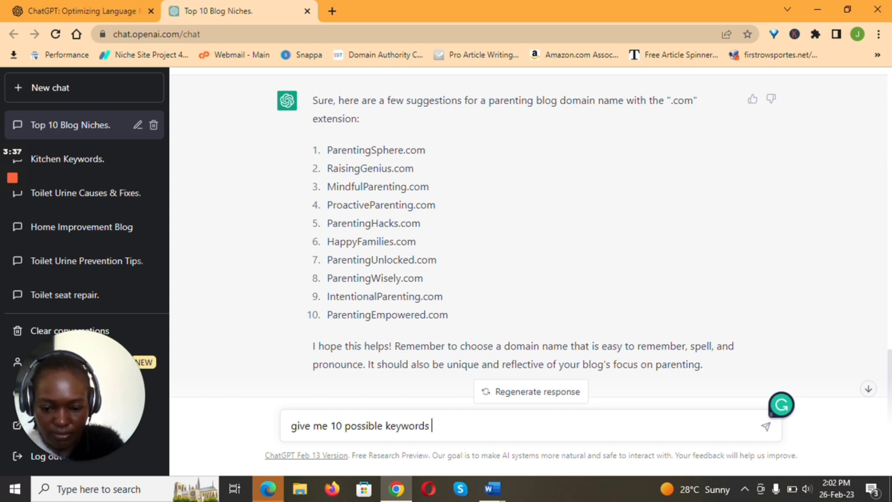
type("for the t")
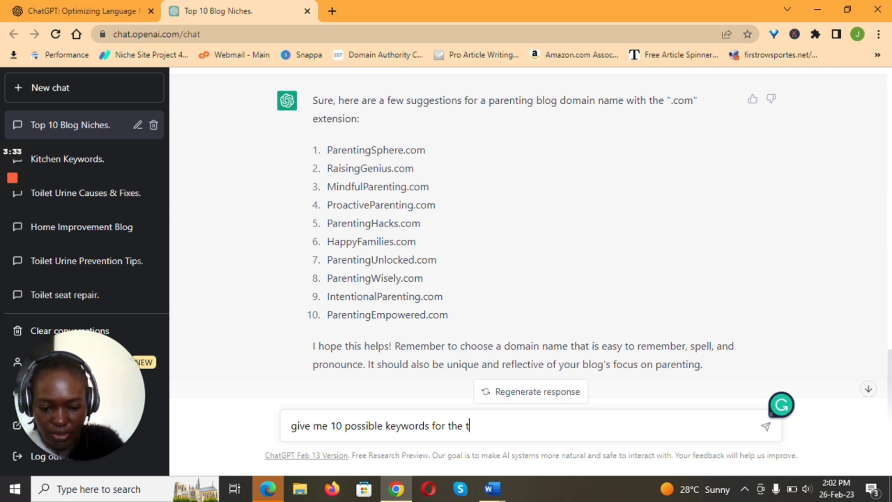
type("opic")
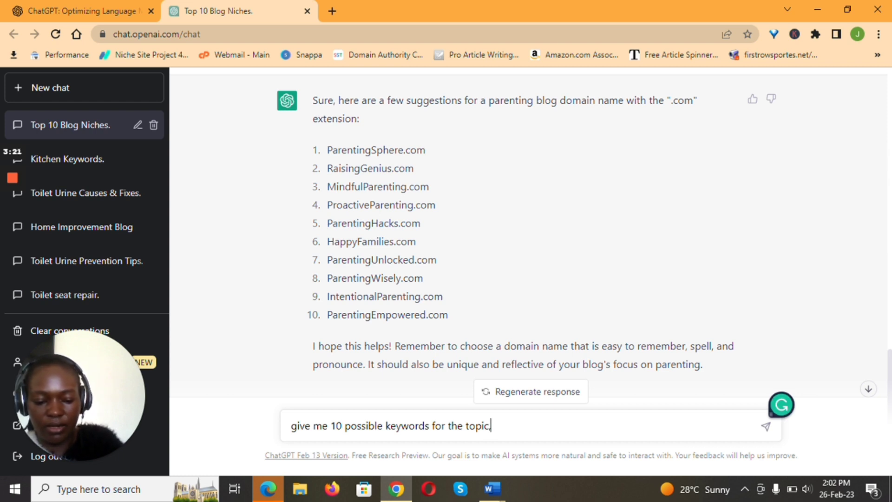
type(", Can ")
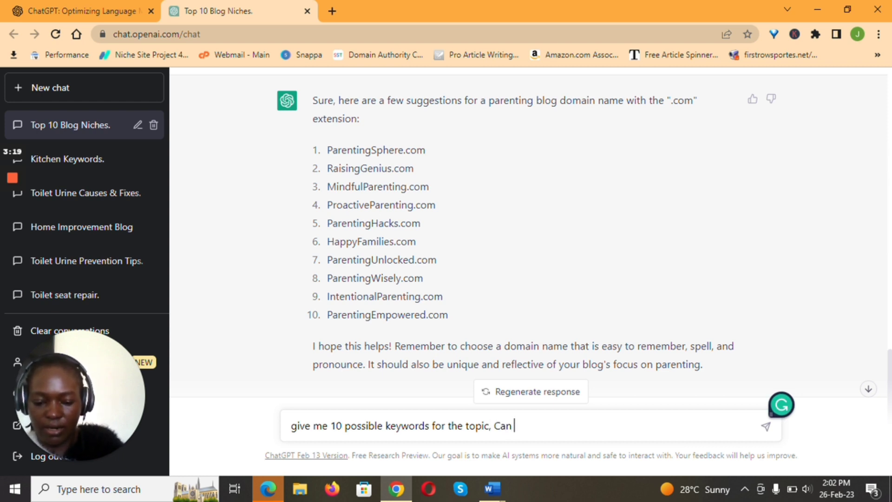
type("rubbing precum cause pregnanc")
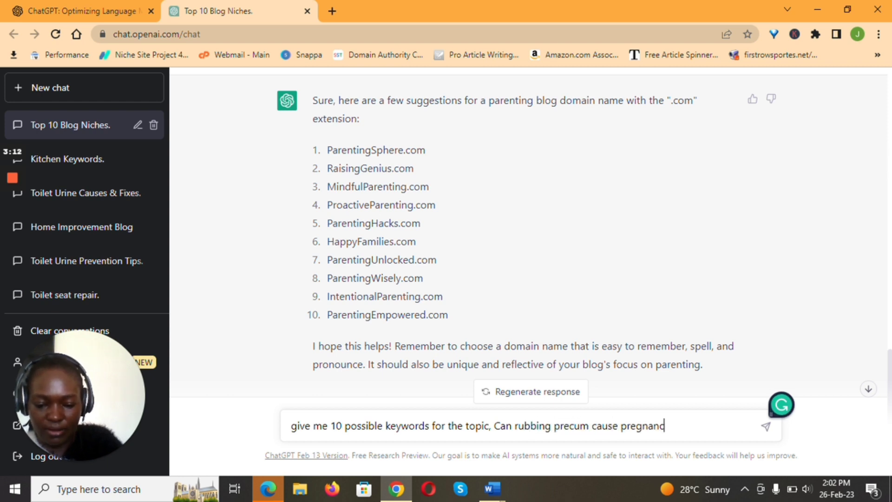
type("y")
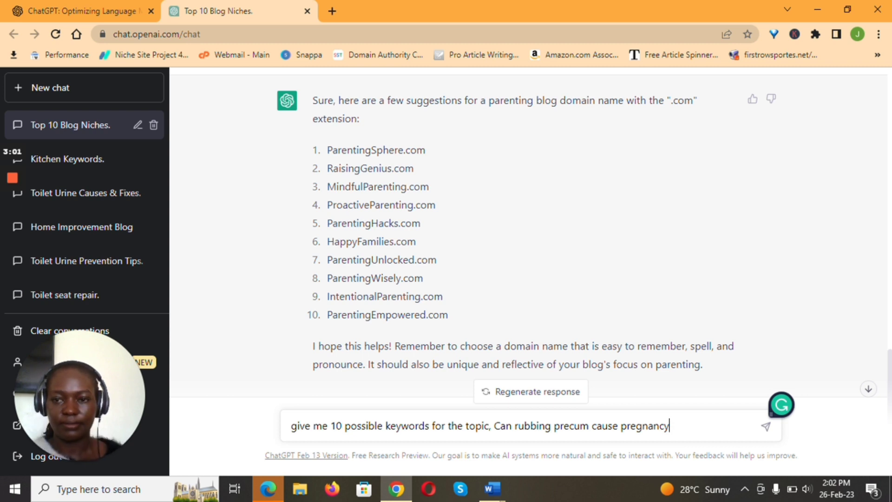
- Ask ChatGPT for 10 keywords for 'Can rubbing precum cause pregnancy'
key("Return")
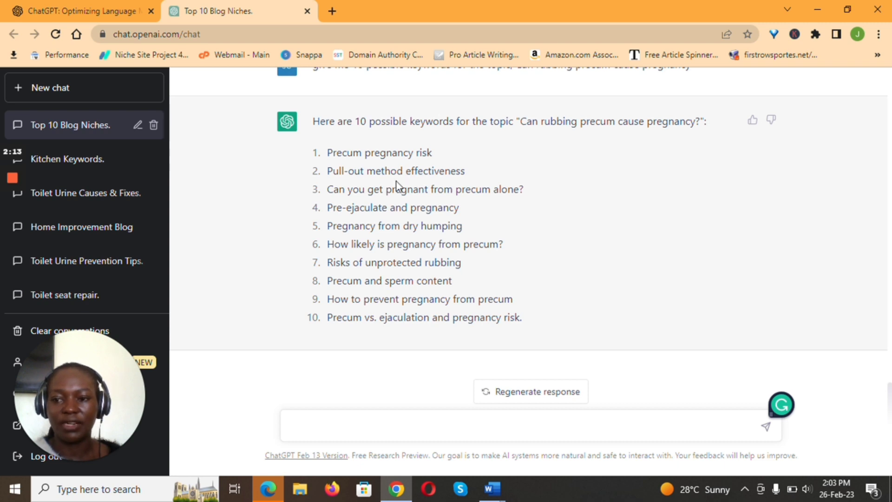
- Bring the ChatGPT Compatibility Mode Word document to the front
left_click(492, 489)
left_click(452, 445)
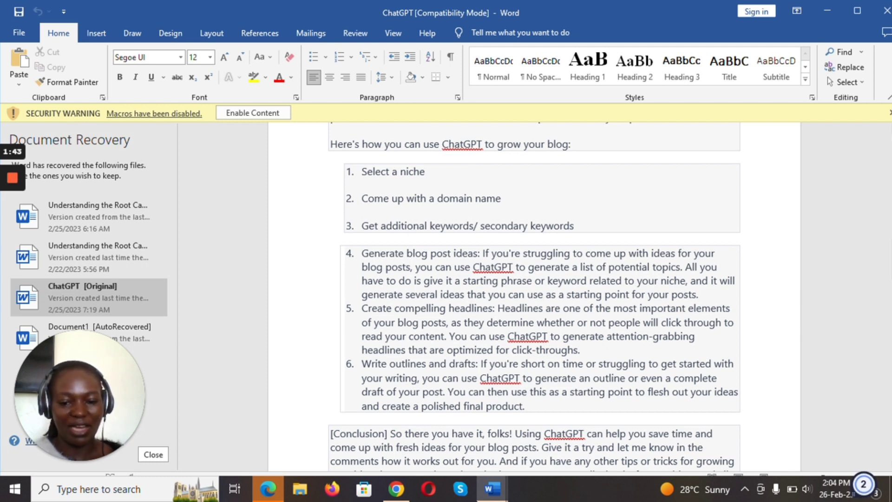
- Back in ChatGPT, request 20 blog post ideas for a parenting blog
left_click(397, 490)
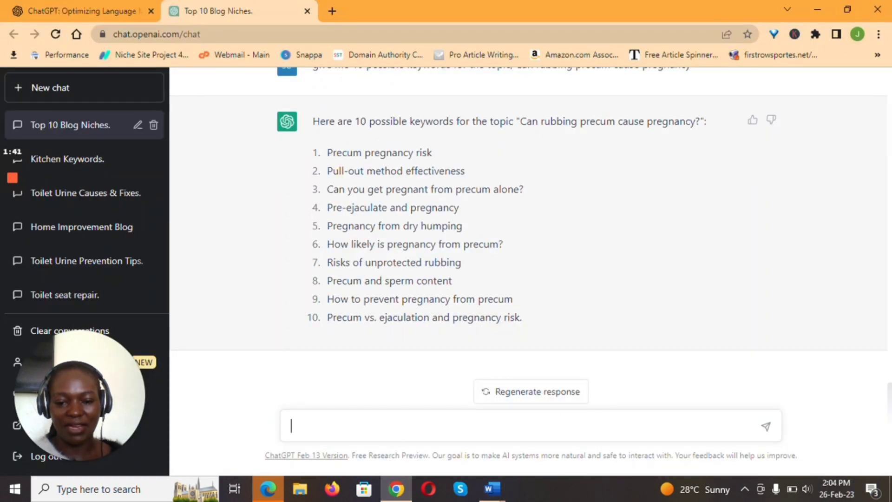
type("give me 20")
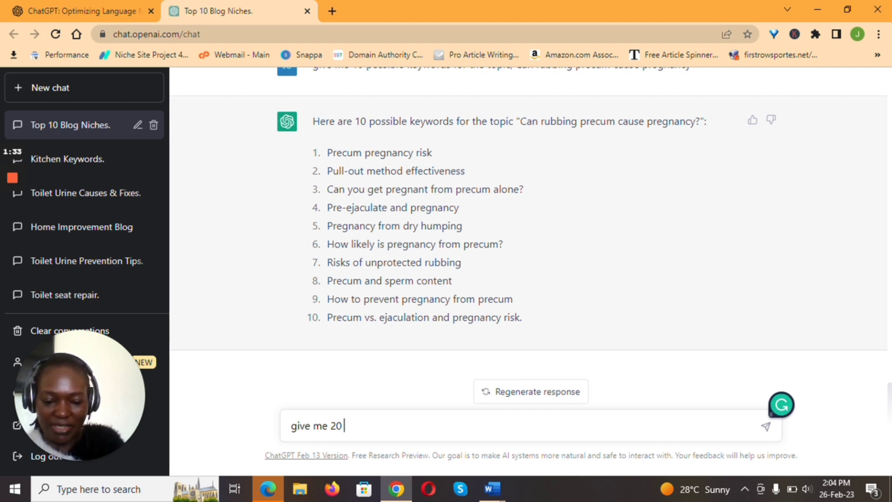
type(" blog ideas for my parenting blo")
key("Return")
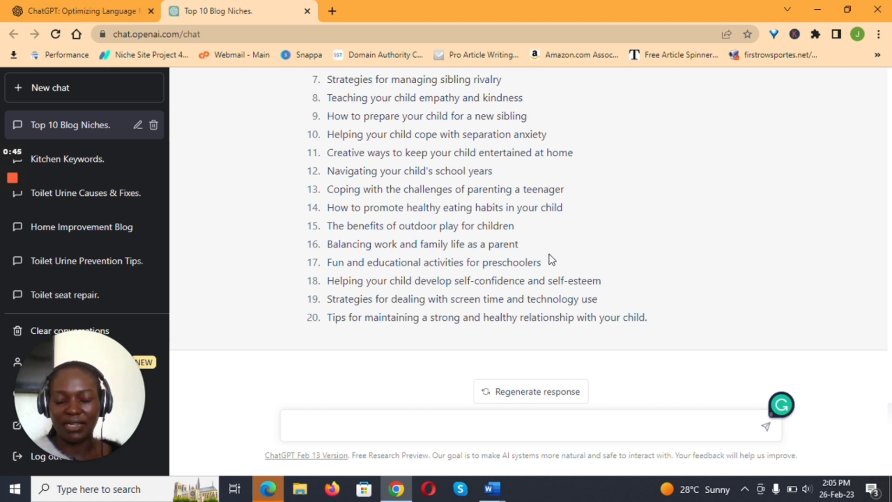
scroll(566, 217, "up", 2)
scroll(566, 222, "up", 2)
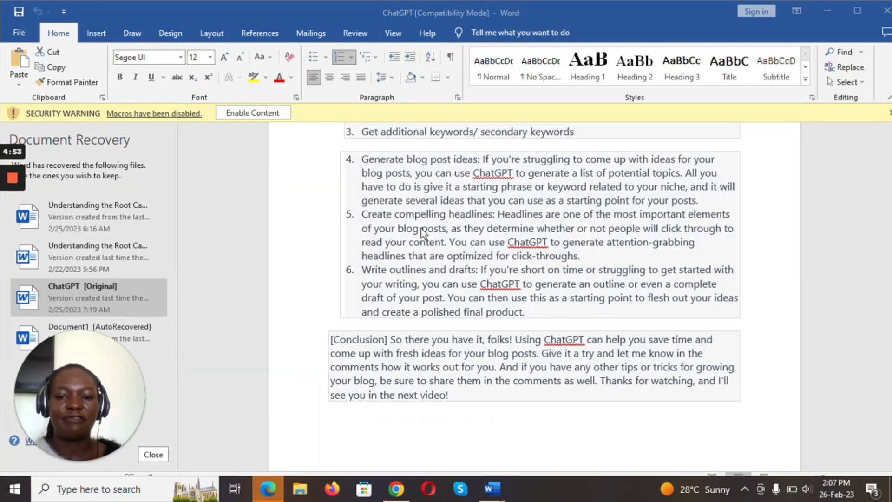
- Switch from Word to the ChatGPT tab showing the 20 parenting ideas
left_click(396, 489)
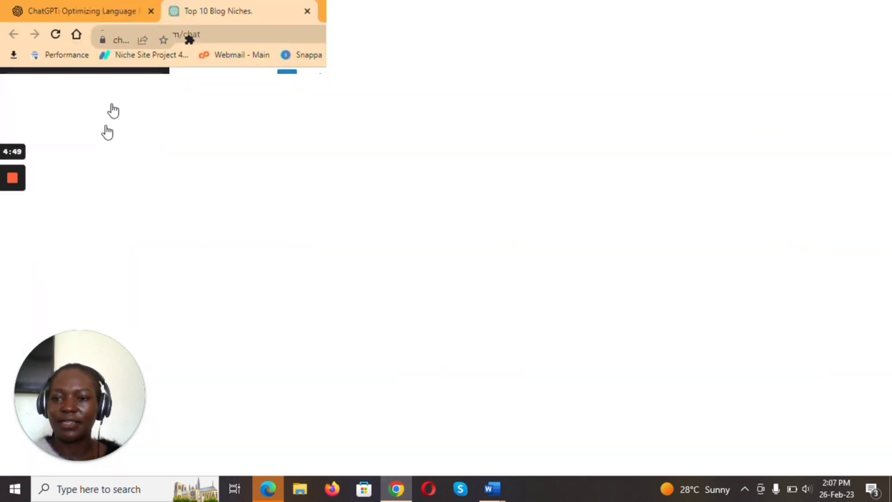
scroll(648, 246, "down", 3)
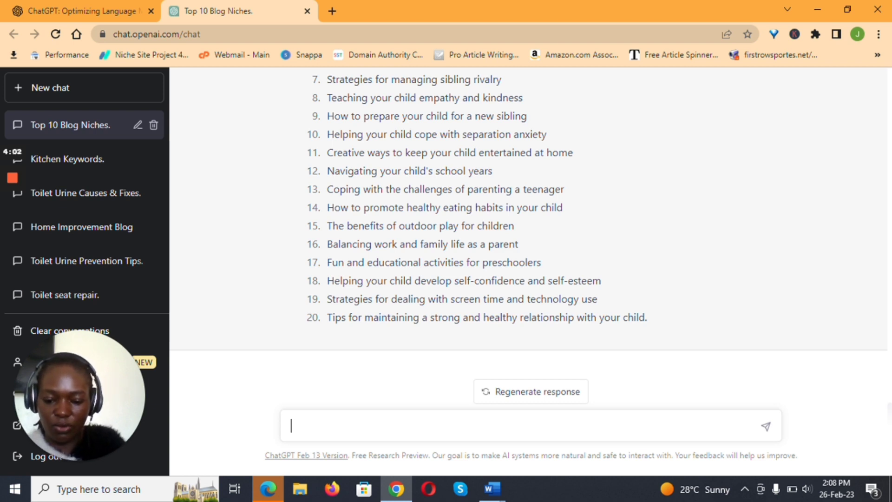
type("Give me")
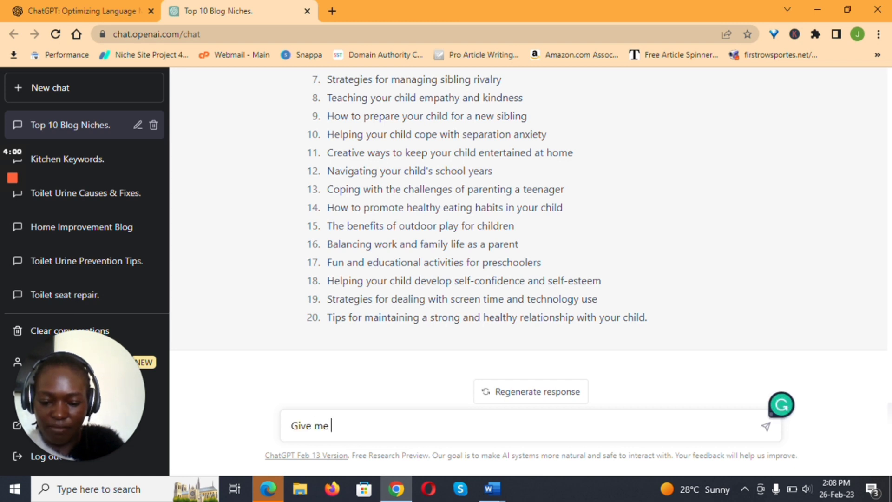
type(" a catchy blog tiles")
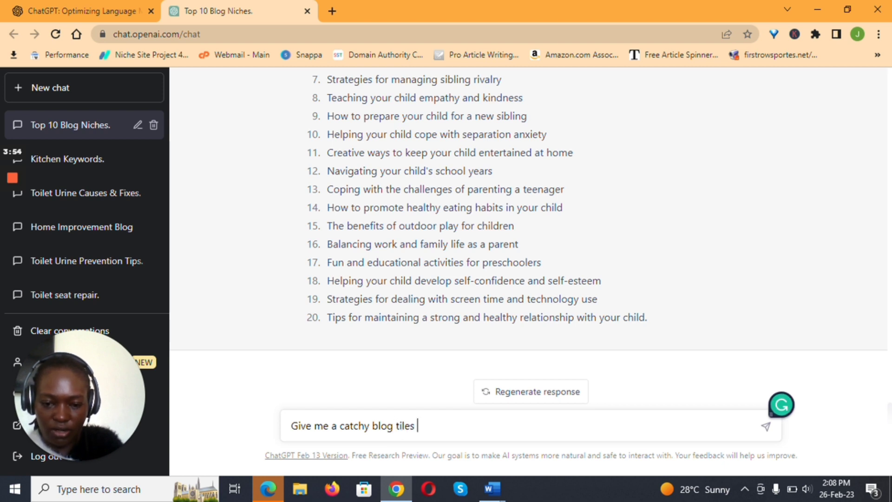
- Correct and send 'Give me 5 catchy blog topics for the keyword, pregnancy precum'
key("BackSpace")
key("BackSpace")
key("BackSpace")
key("BackSpace")
key("BackSpace")
key("BackSpace")
key("BackSpace")
key("BackSpace")
key("BackSpace")
key("BackSpace")
key("BackSpace")
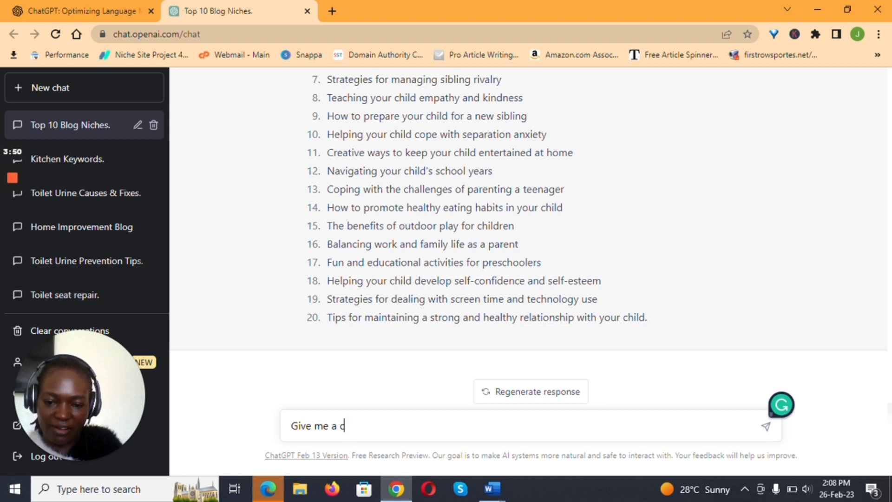
key("BackSpace")
key("BackSpace")
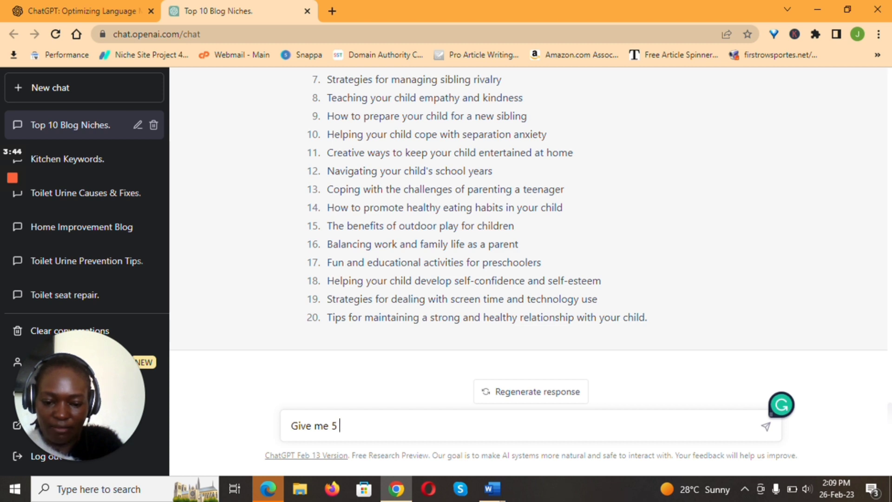
type("catchy b")
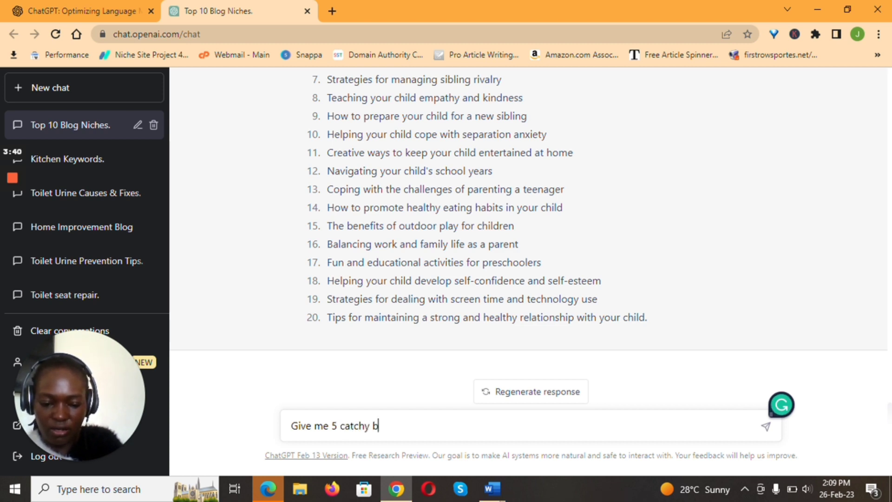
type("logy")
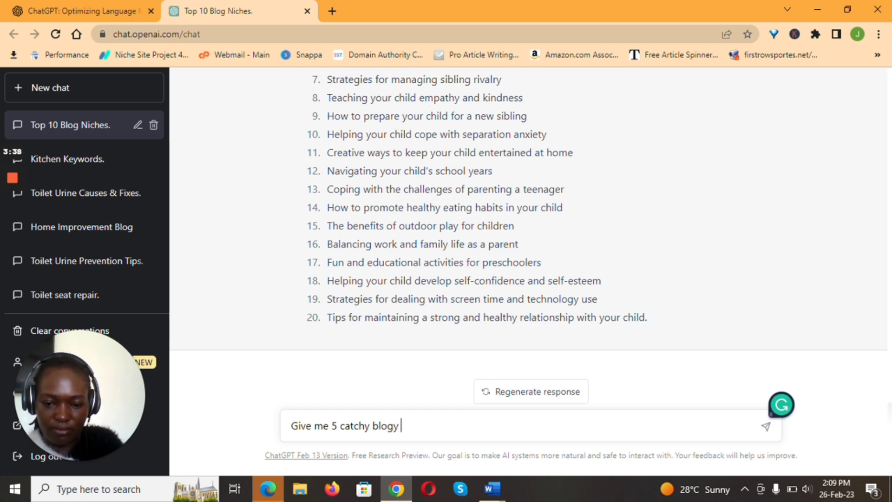
key("BackSpace")
type("t")
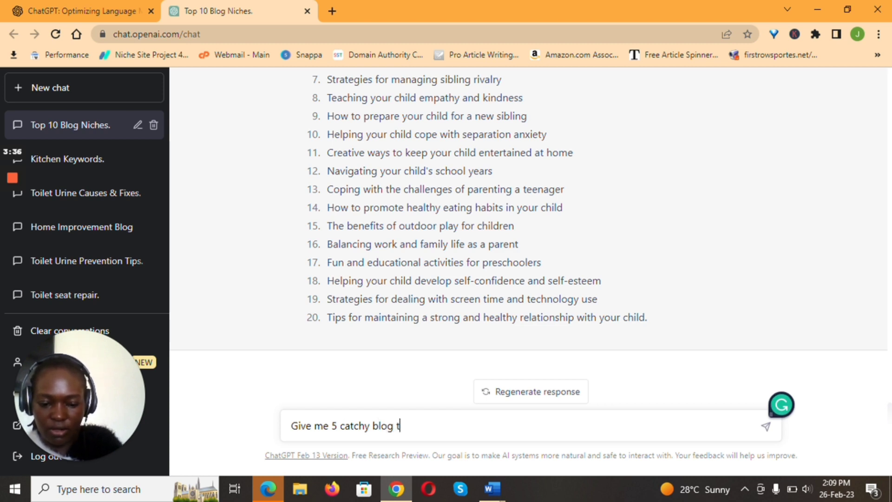
type("opics for the keyw")
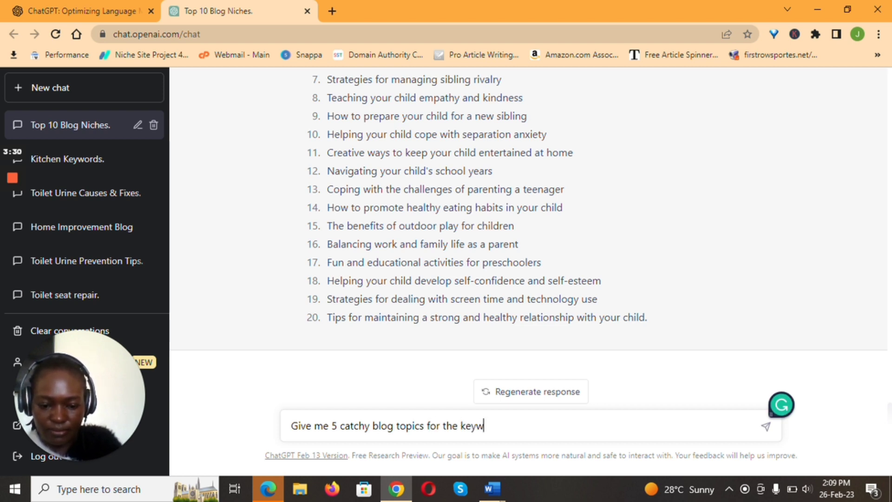
type("ord,")
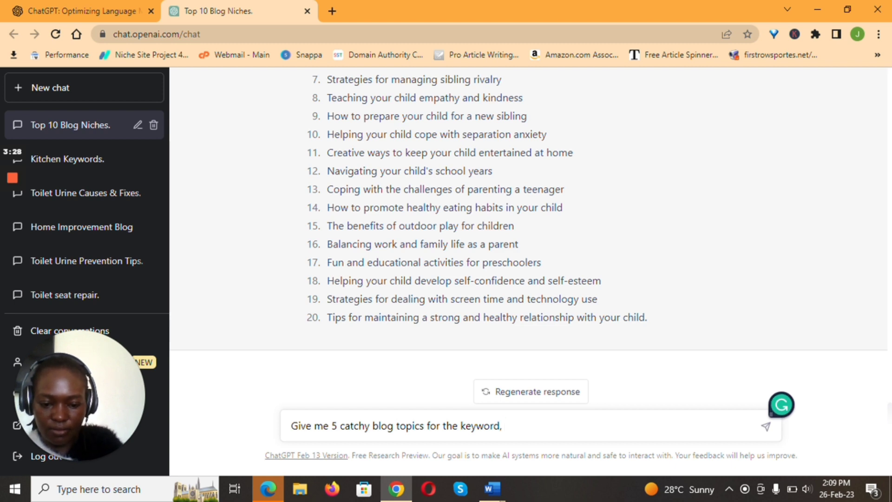
type(" pregnancy precum")
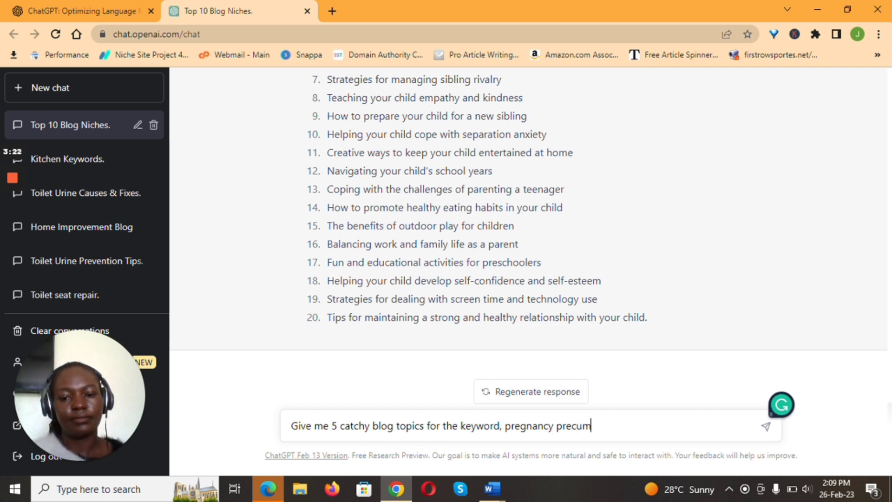
key("Return")
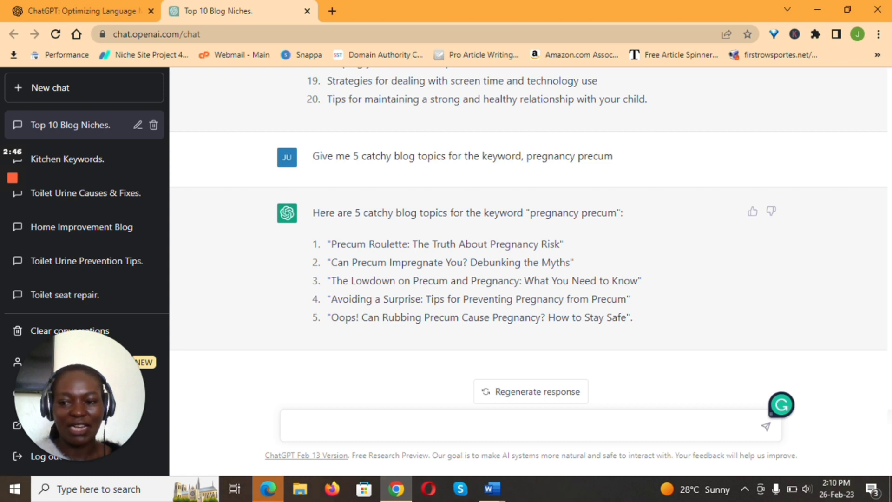
left_click(491, 489)
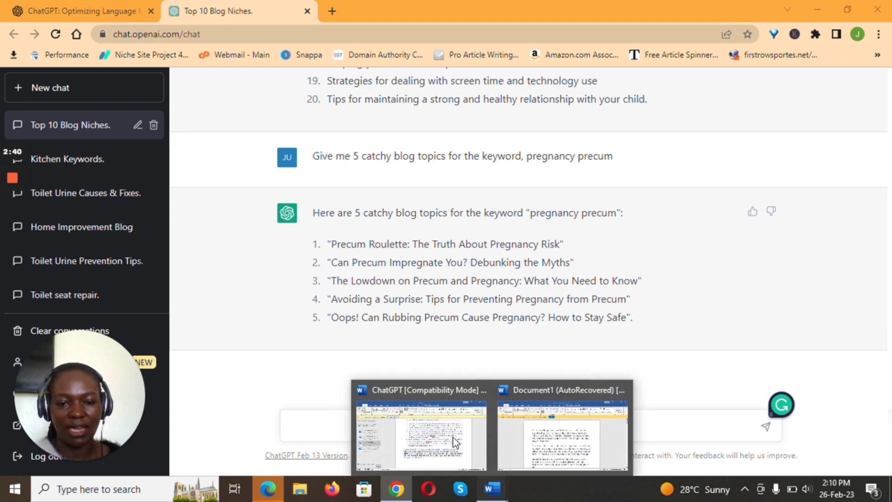
left_click(454, 438)
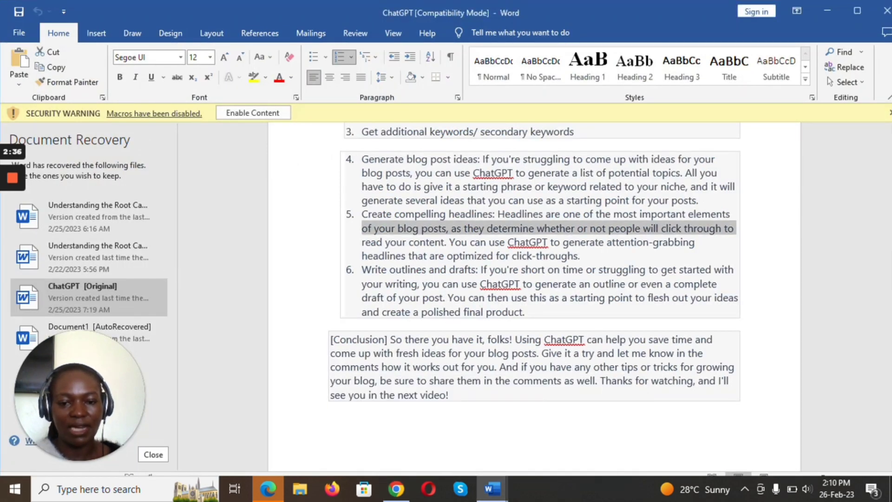
left_click(395, 490)
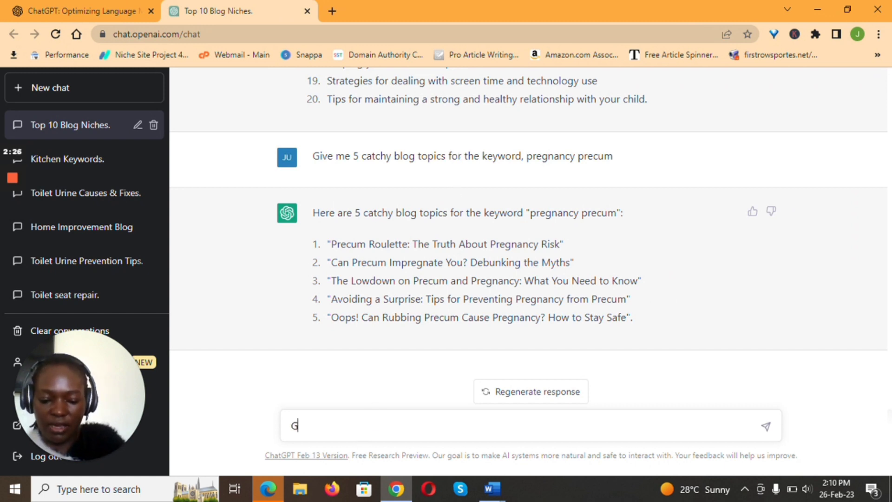
type("Give an out;li")
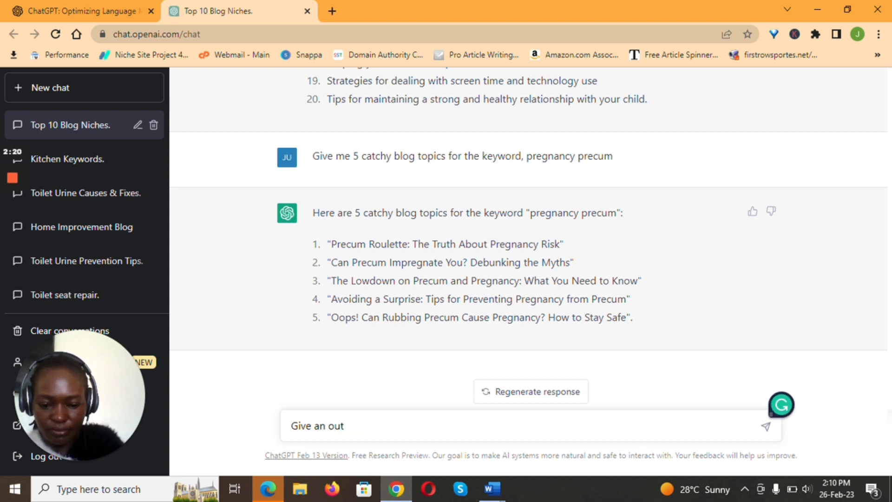
type("line f")
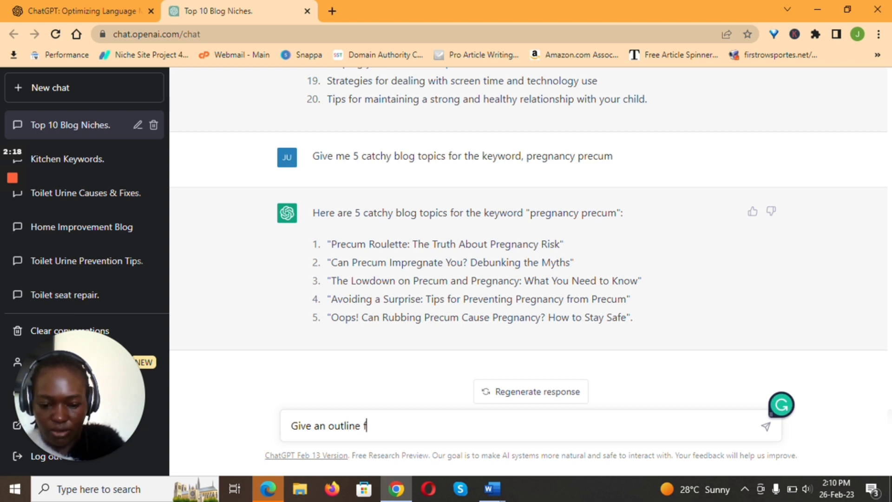
type("or the t")
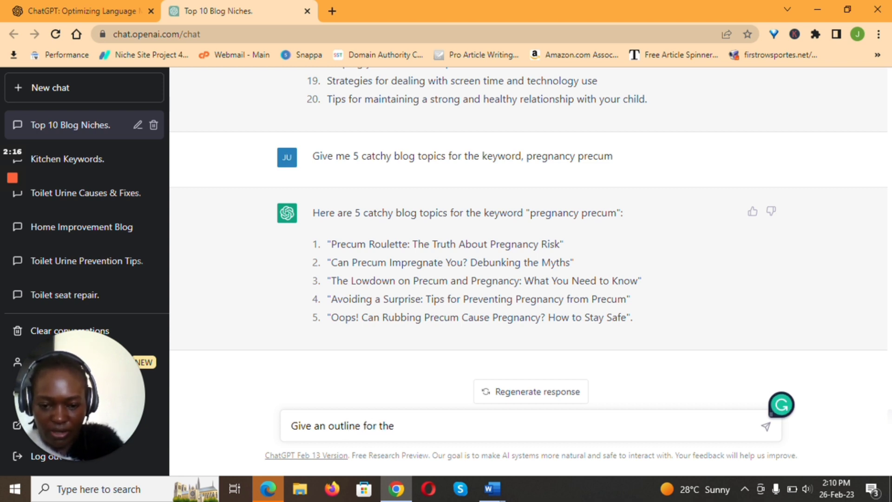
- Reword and send 'Give a blog outline for the topic, can rubbing precum cause pregnancy'
key("BackSpace")
key("BackSpace")
key("BackSpace")
key("BackSpace")
key("BackSpace")
key("BackSpace")
key("BackSpace")
key("BackSpace")
key("BackSpace")
key("BackSpace")
key("BackSpace")
key("BackSpace")
key("BackSpace")
key("BackSpace")
type("blog")
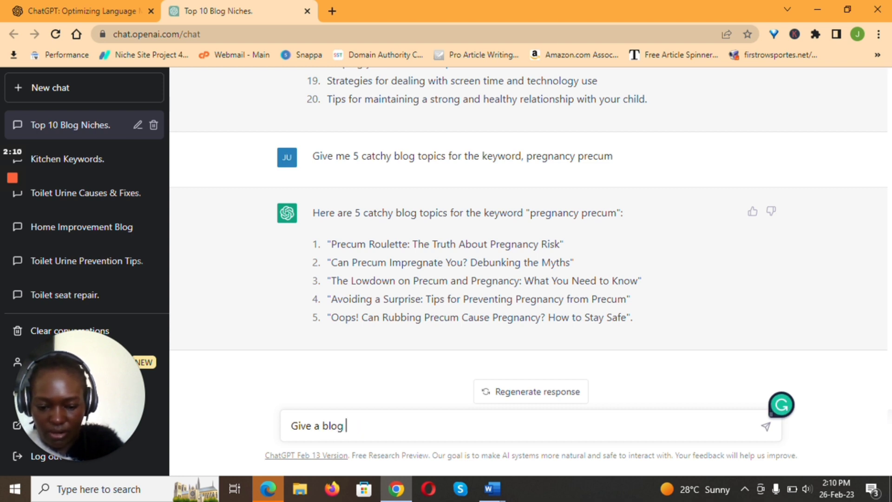
type(" outline for the topic, ")
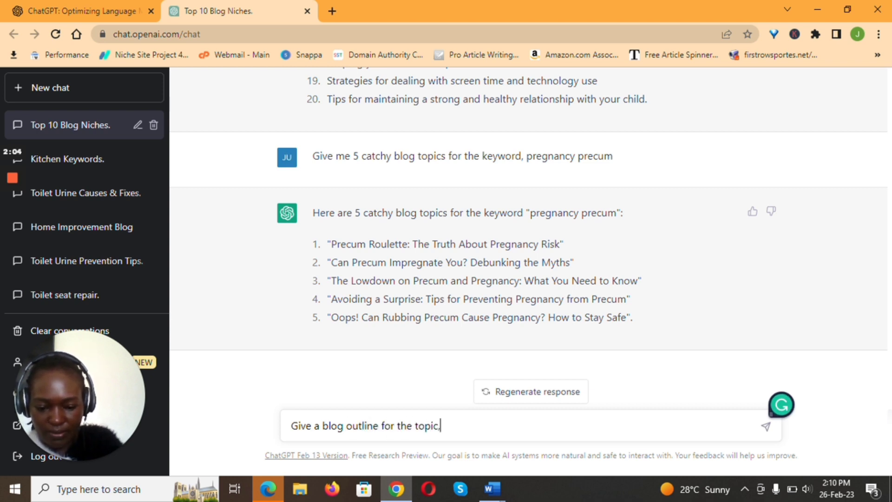
type("can rubbing precum cause pregnancy")
key("Return")
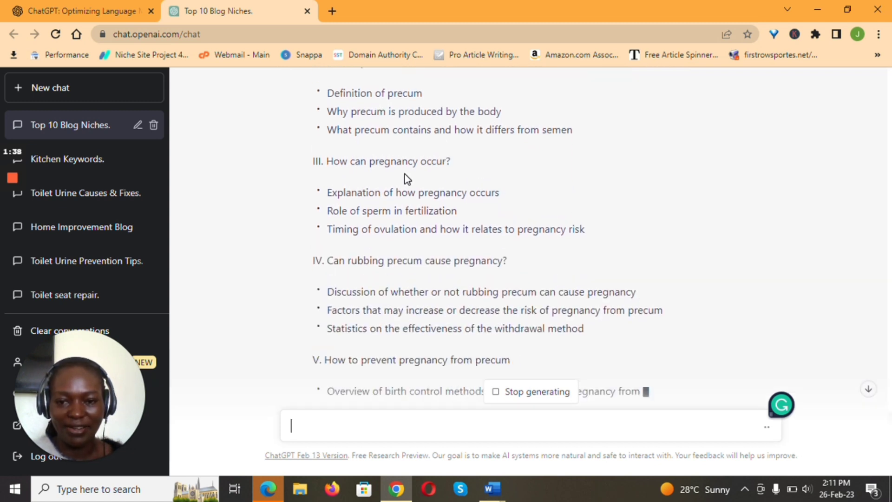
scroll(404, 179, "up", 2)
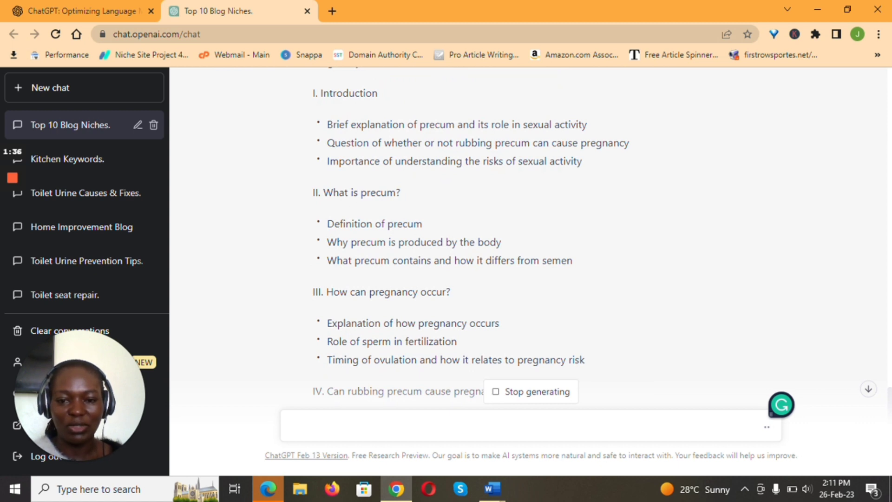
scroll(464, 222, "down", 3)
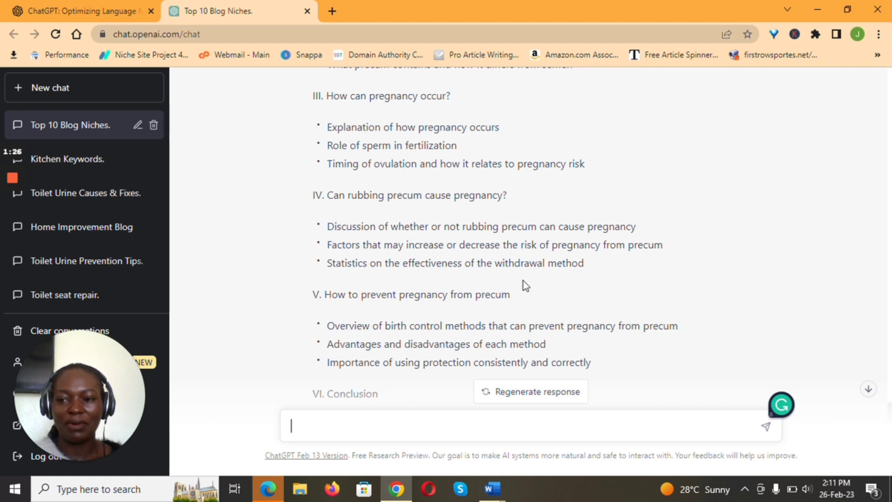
scroll(551, 265, "up", 1)
scroll(571, 251, "up", 3)
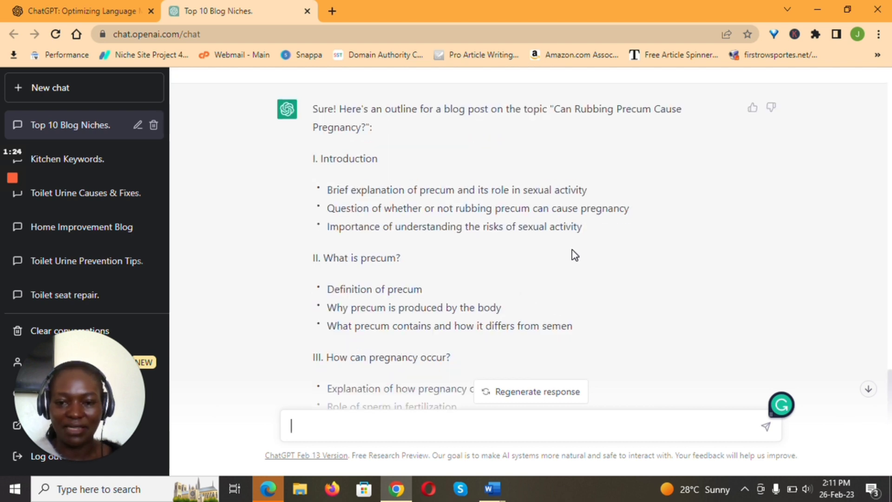